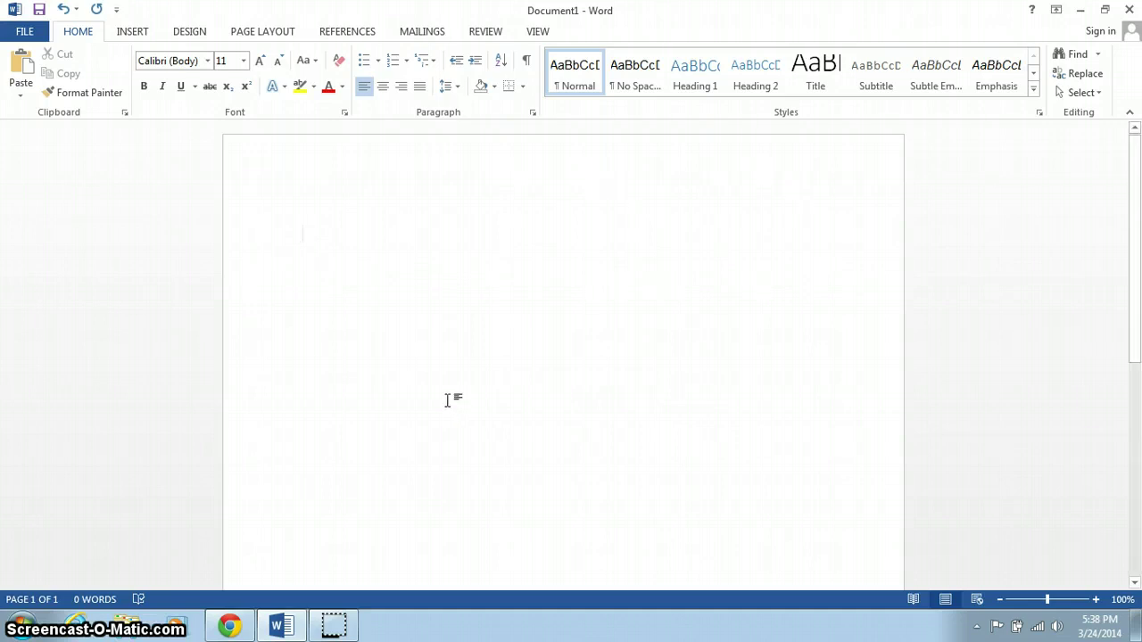
- Apply the Normal margin preset so every page margin is 1 inch
left_click(274, 35)
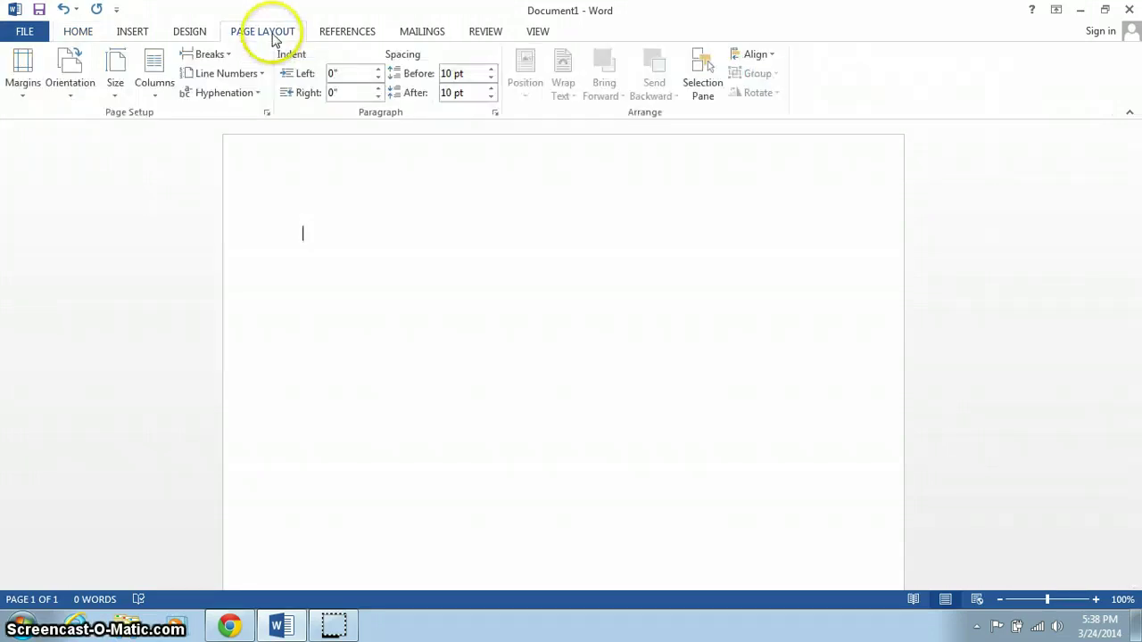
left_click(23, 62)
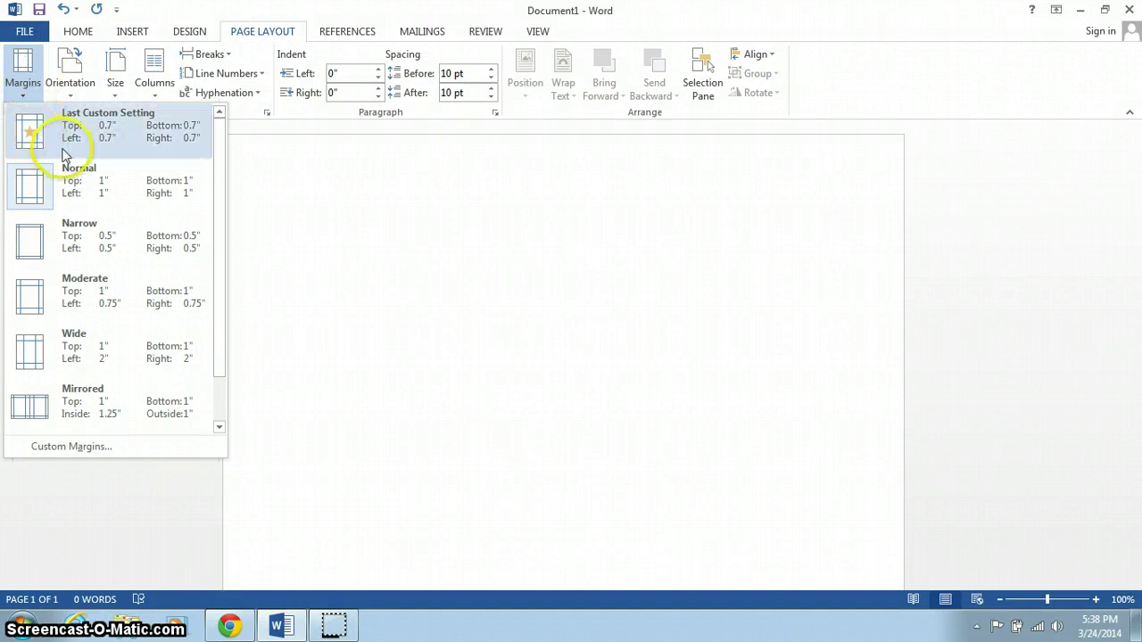
left_click(86, 194)
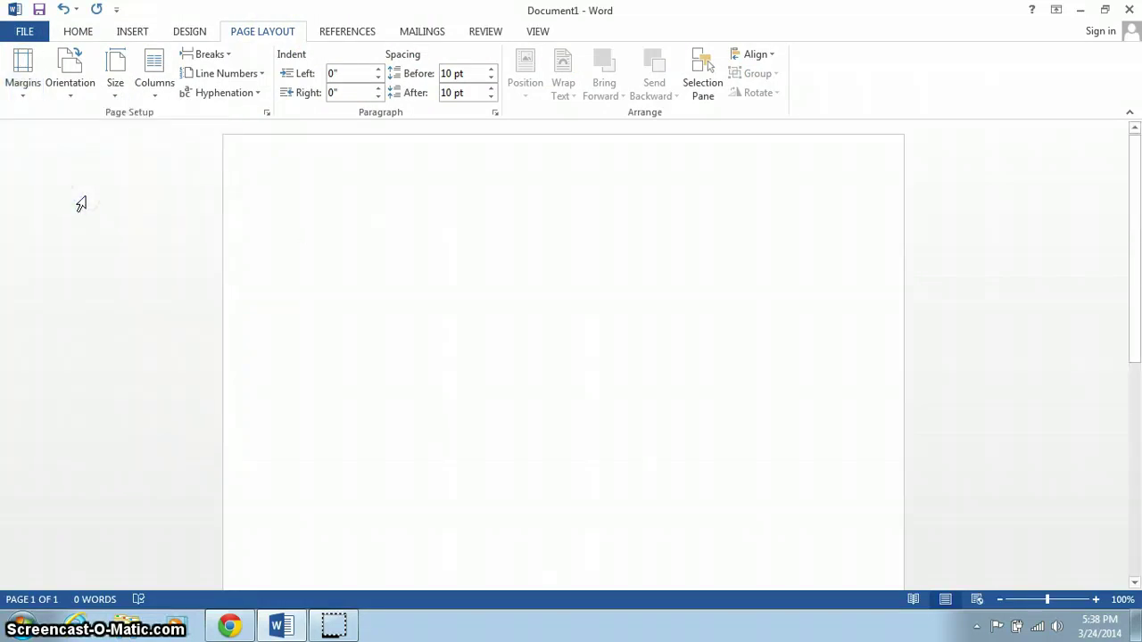
left_click(78, 34)
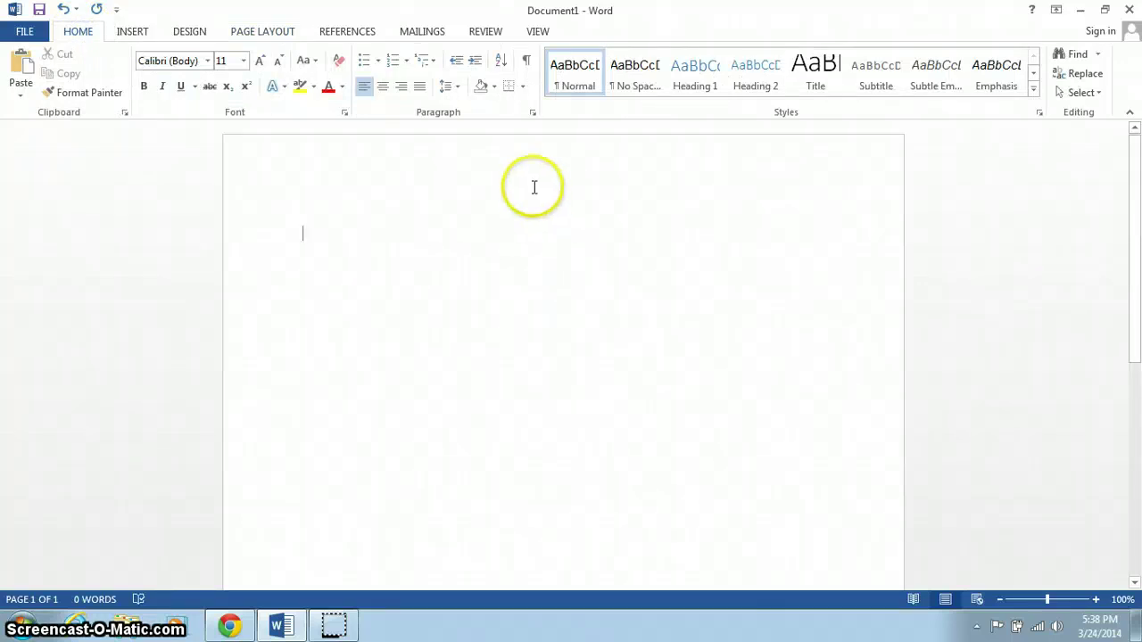
- Set paragraph spacing to 0 pt before and after, Double line spacing, and tick Don't add space
left_click(532, 114)
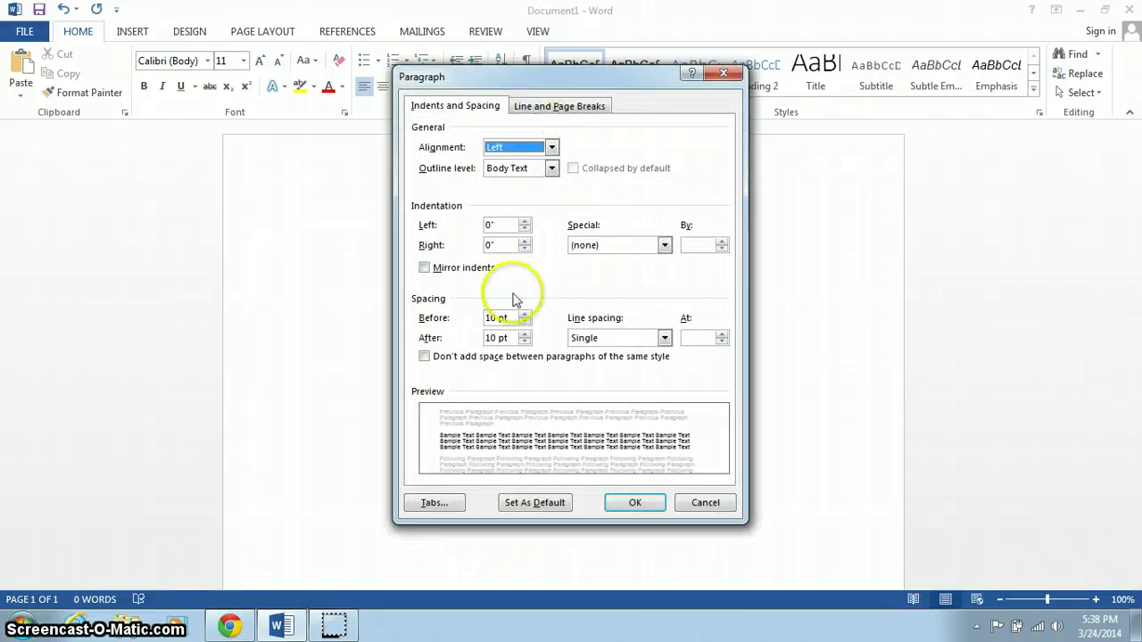
left_click(524, 322)
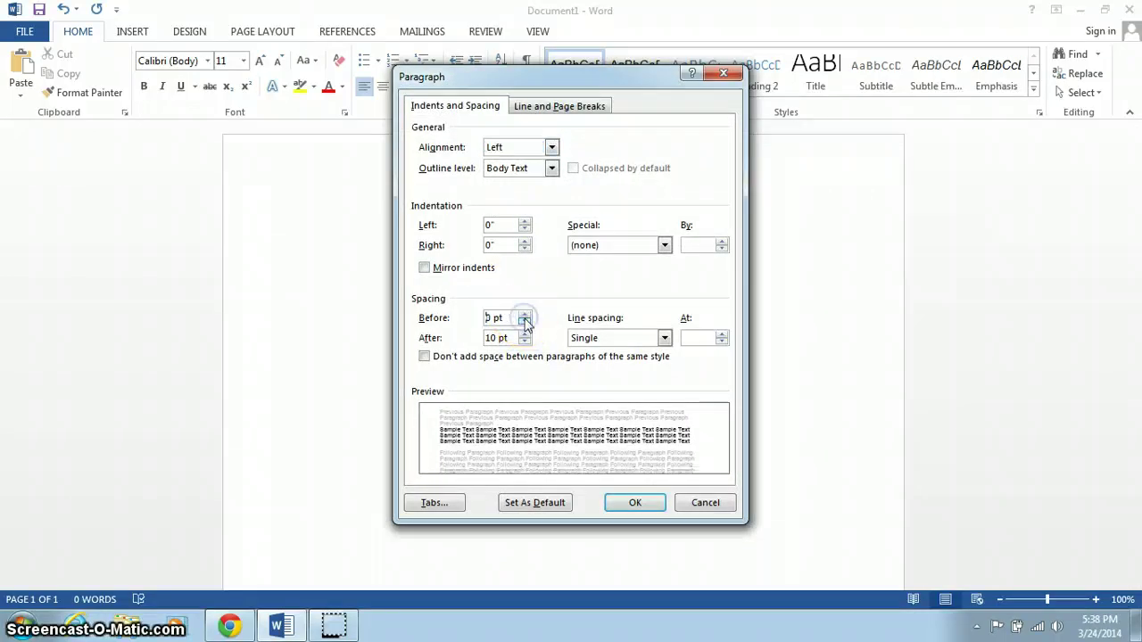
left_click(524, 323)
left_click(525, 341)
left_click(524, 342)
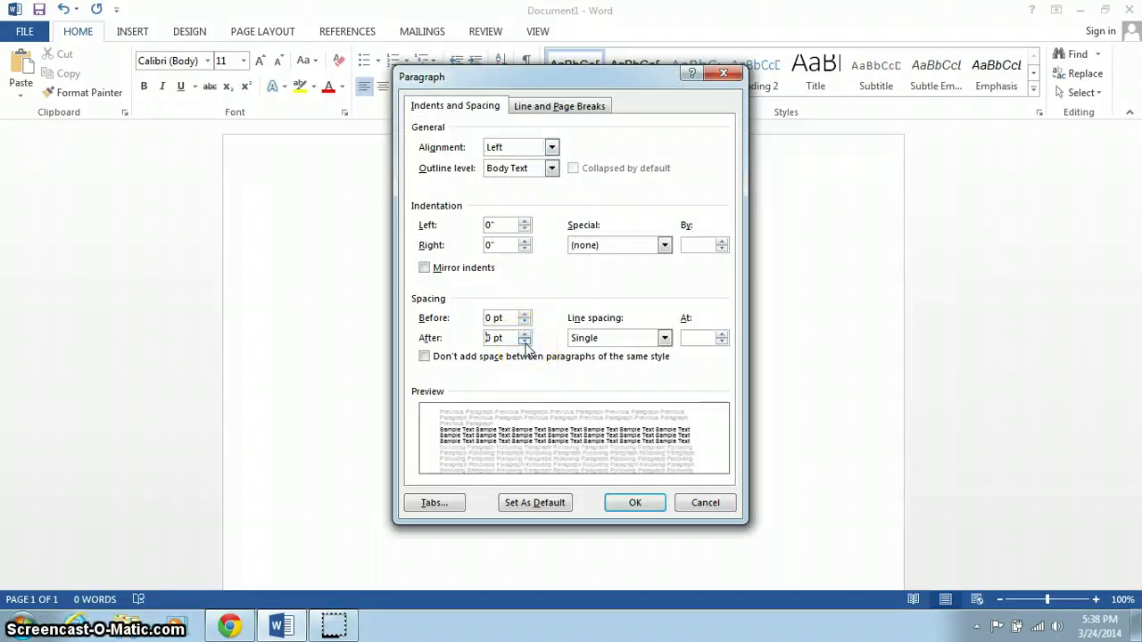
left_click(664, 337)
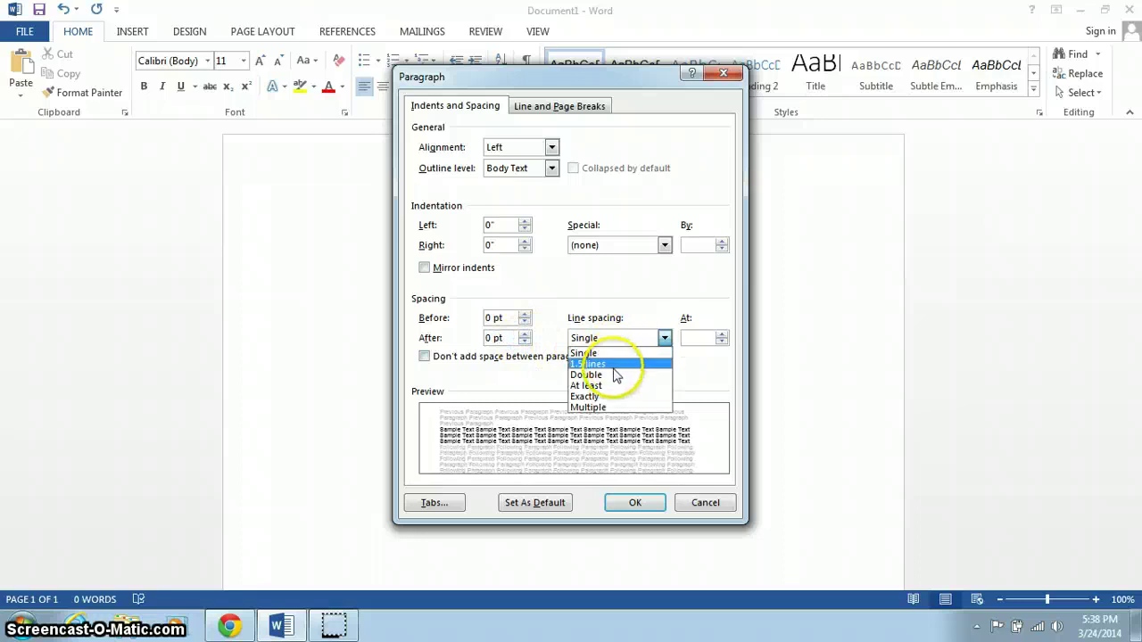
left_click(614, 375)
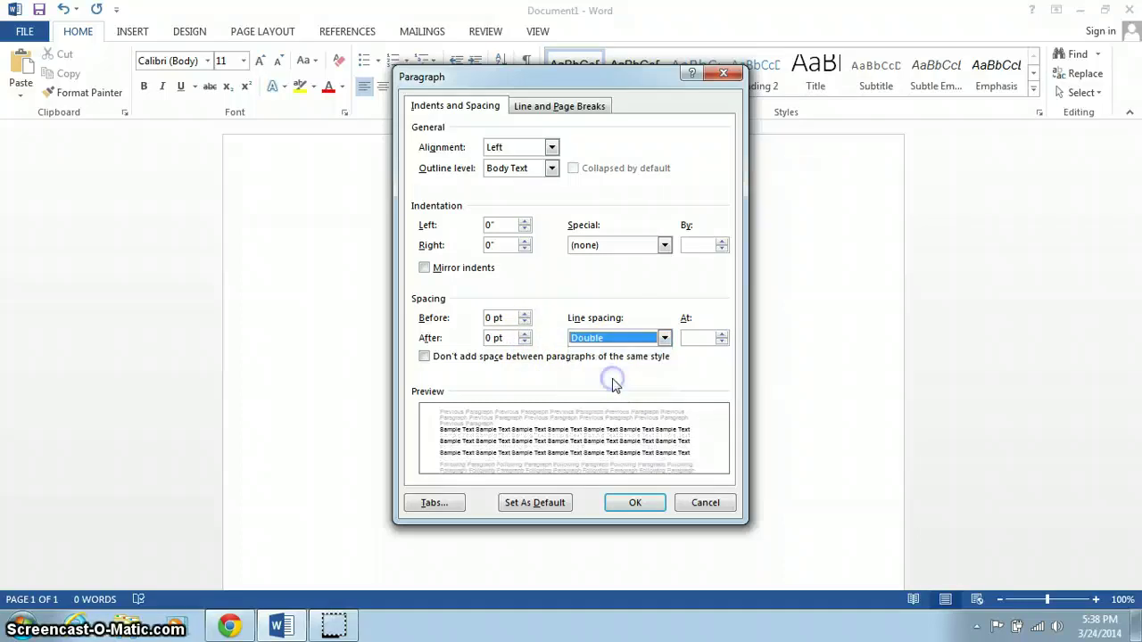
left_click(425, 356)
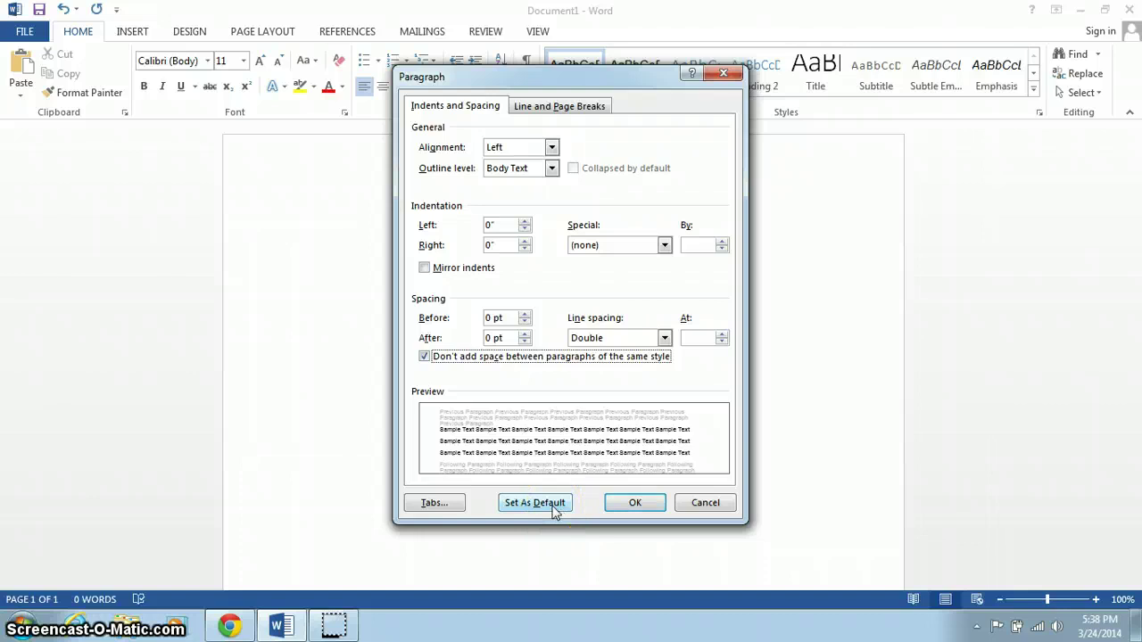
left_click(643, 504)
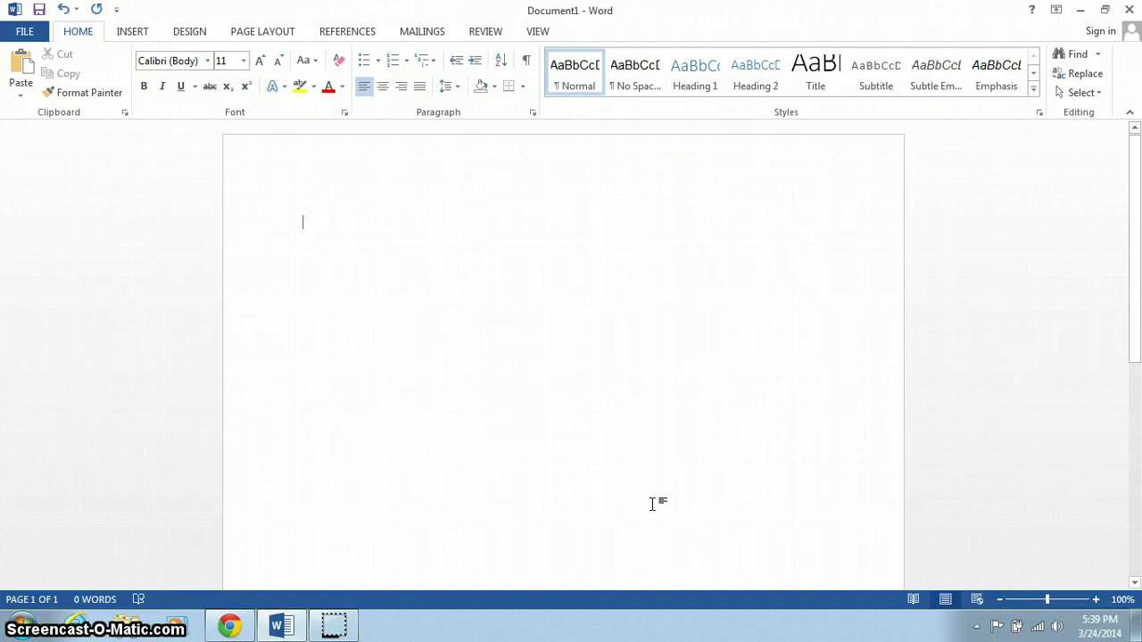
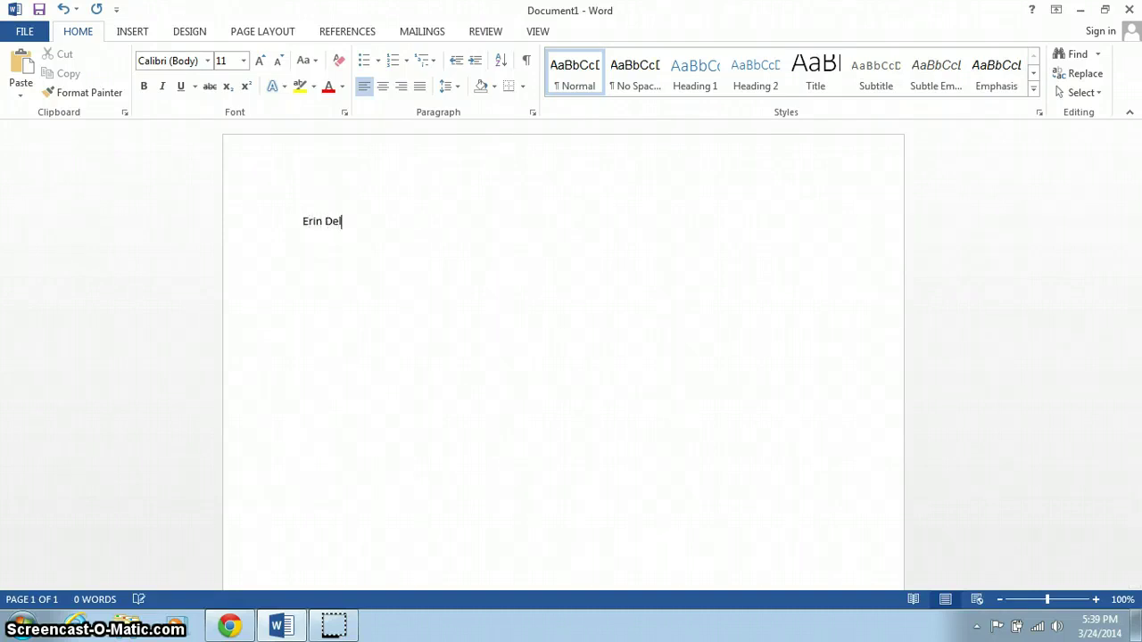
- Type the student's name, the instructor's name with English 101, and 24 March 2014 on separate lines
key("Return")
type("Dr. Cruz ")
type("English 101")
key("Return")
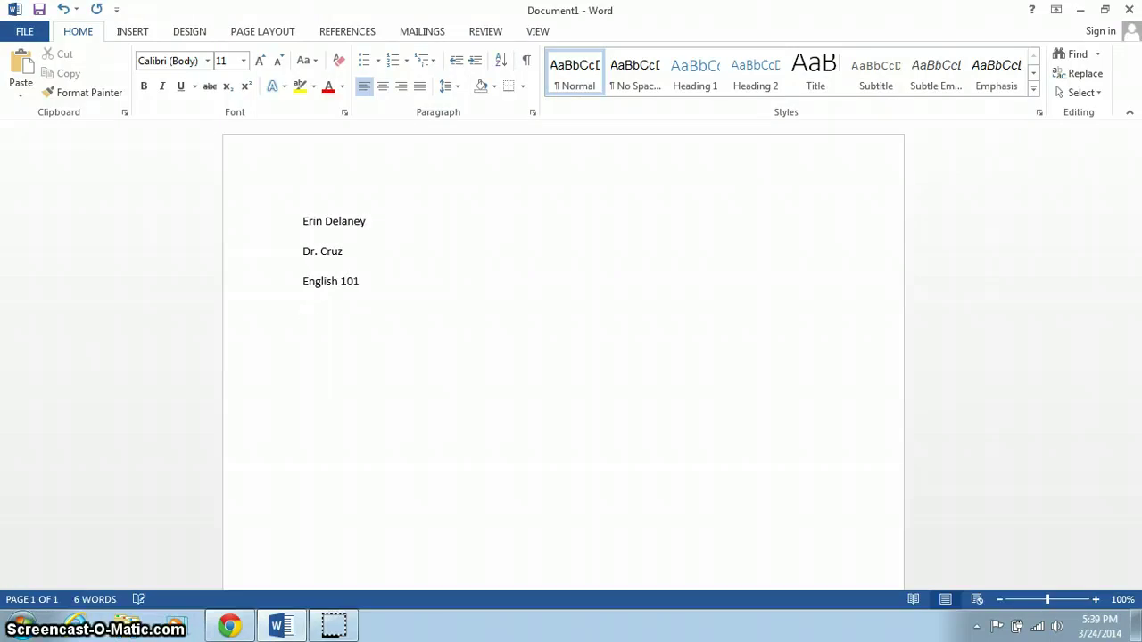
type("24 March ")
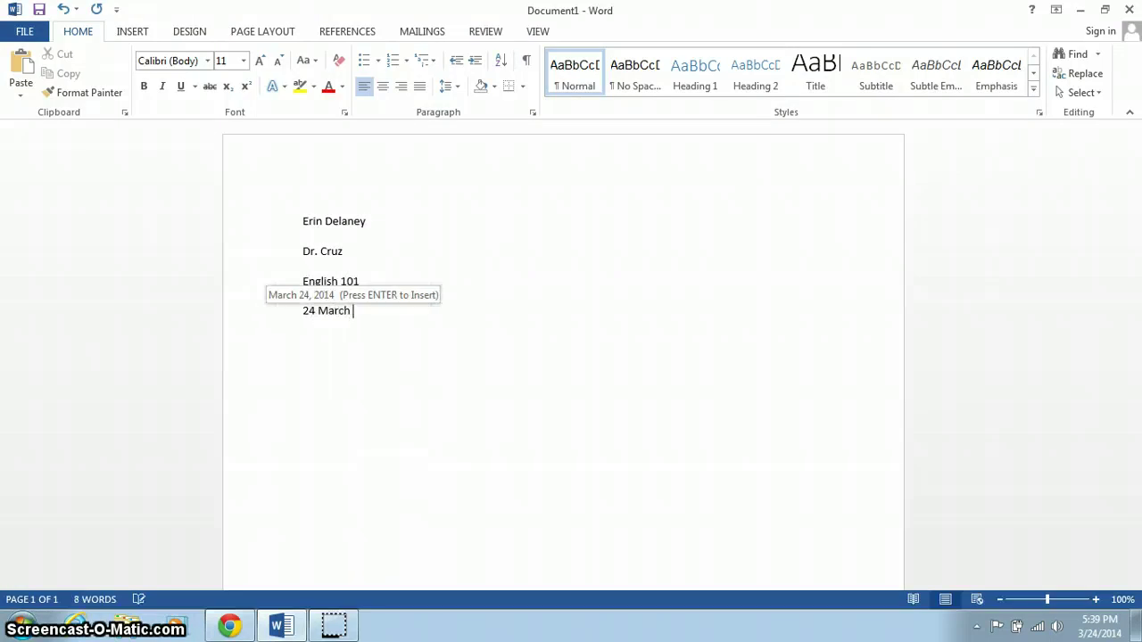
type("2014")
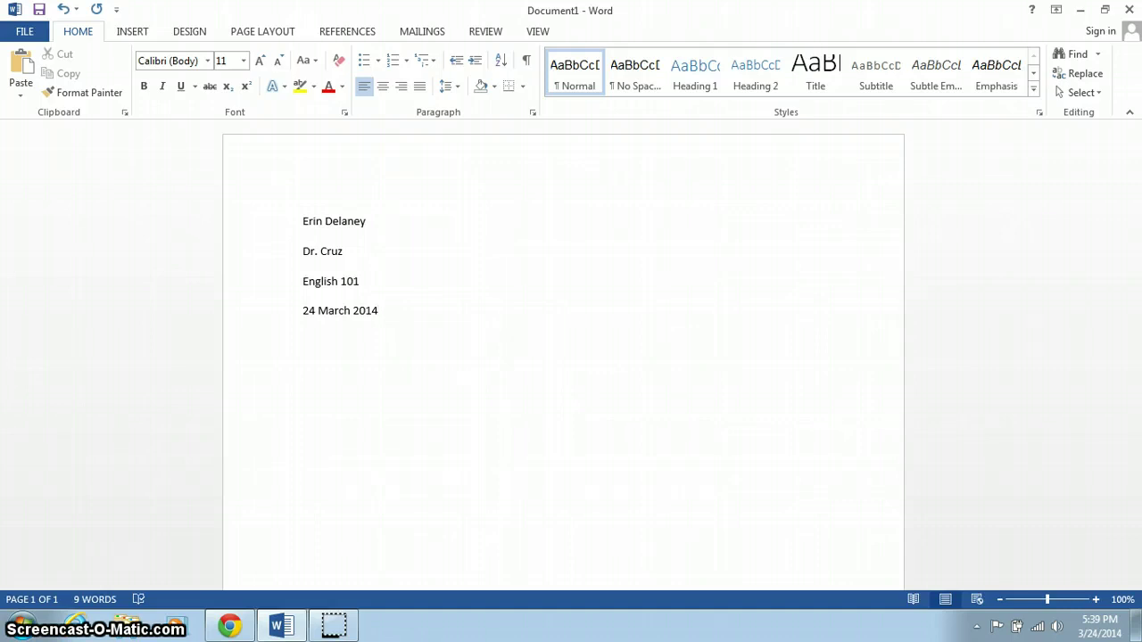
- Add a centred 'Title' line below the date
key("Return")
key("ctrl+e")
left_click(383, 87)
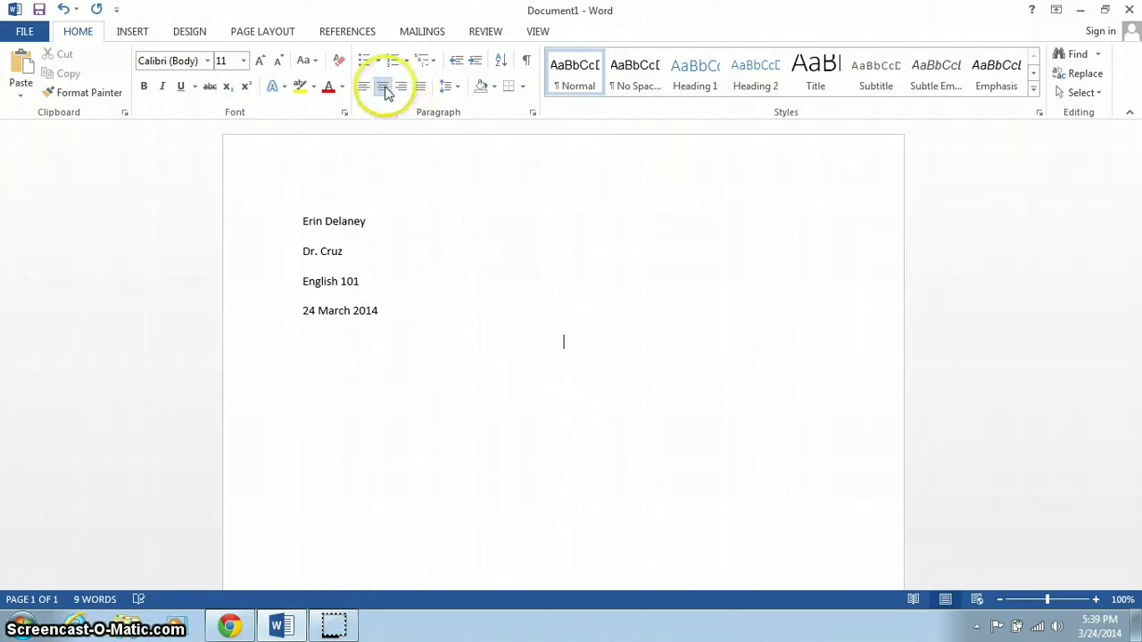
type("Title")
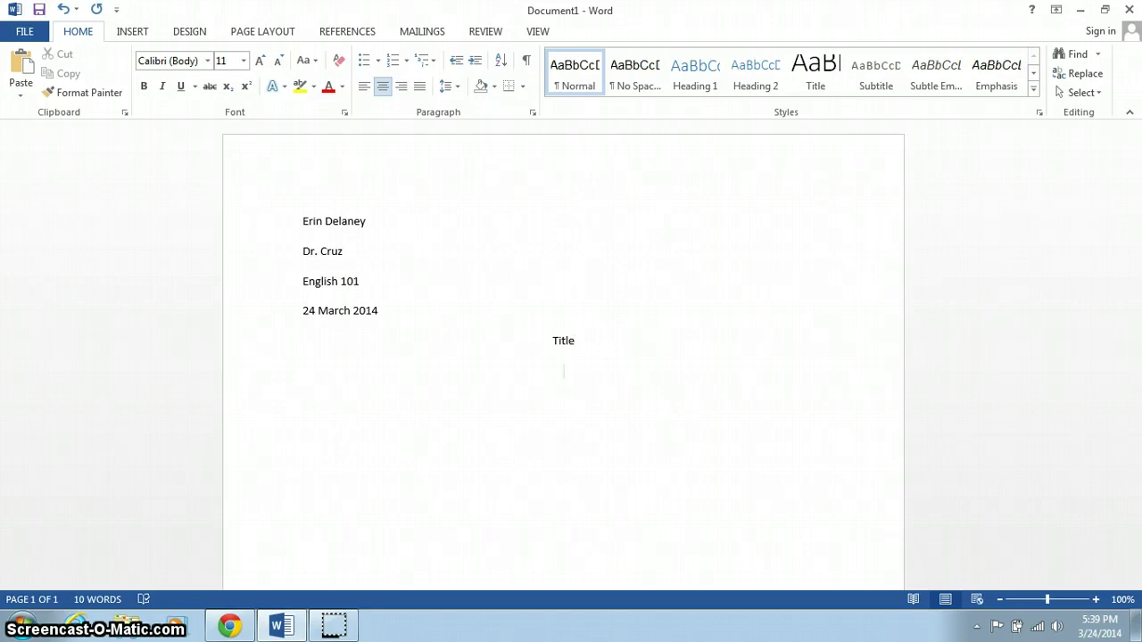
- Add a left-aligned, tab-indented paragraph reading 'Begin typing my document here.'
key("Return")
left_click(363, 86)
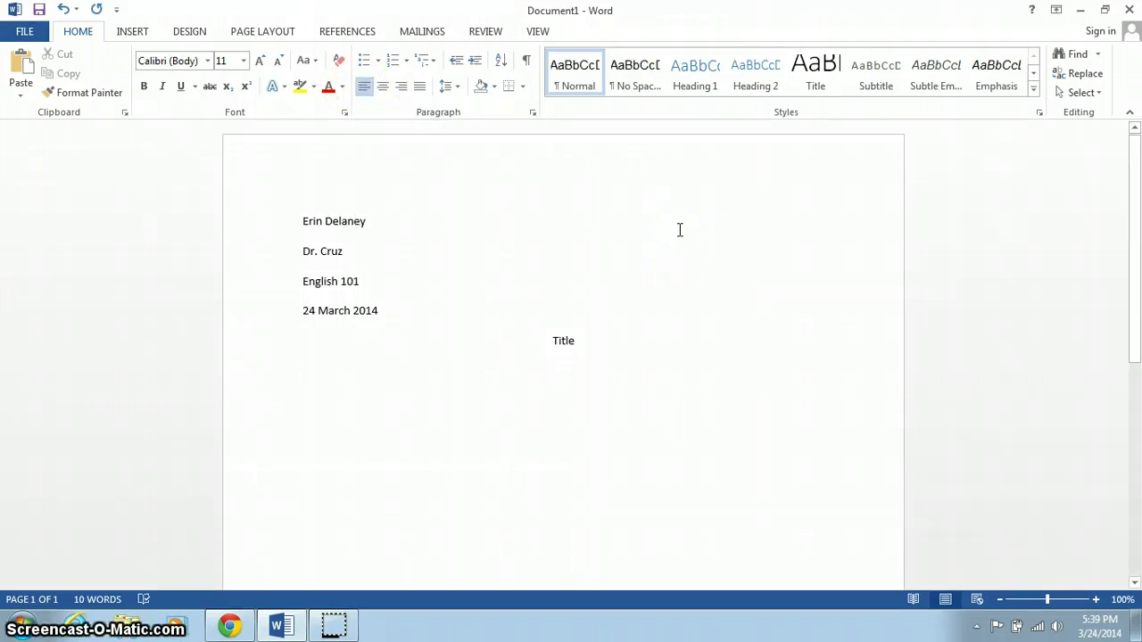
key("Tab")
type("Begin typing my document here.")
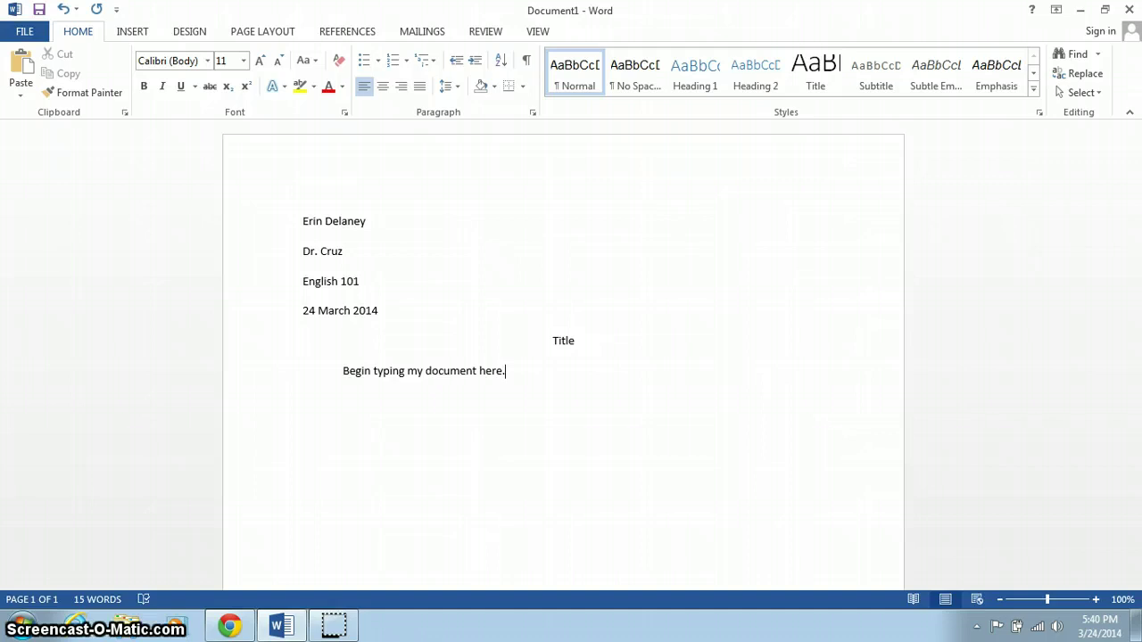
- Insert a Plain Number 3 page number at top right, type the student's last name before it, and select the header line
left_click(133, 33)
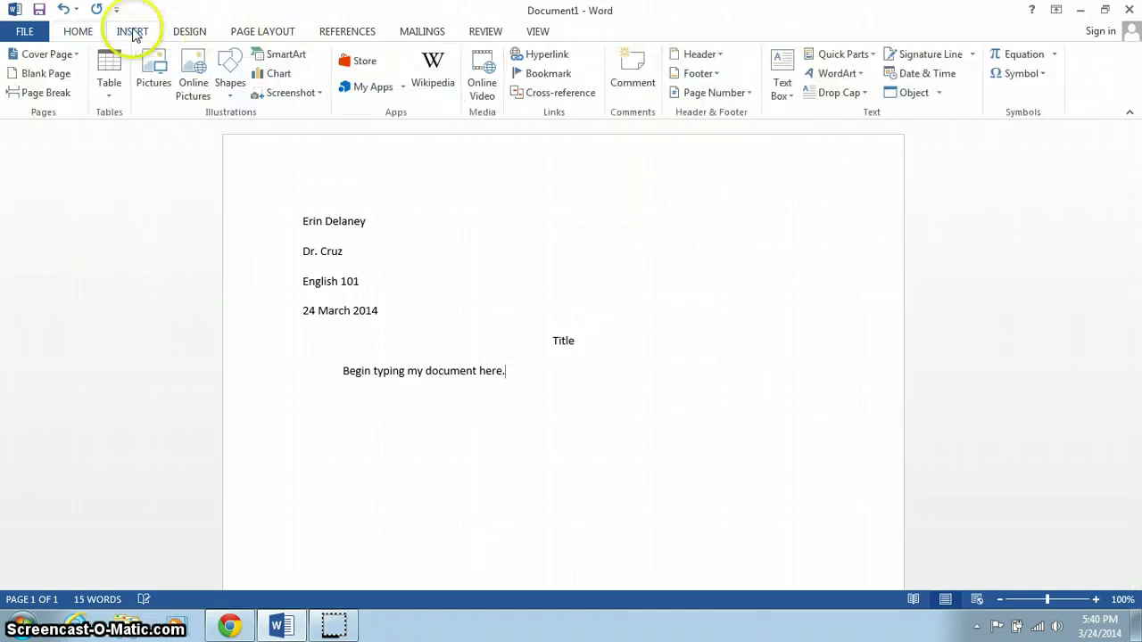
left_click(719, 93)
mouse_move(725, 114)
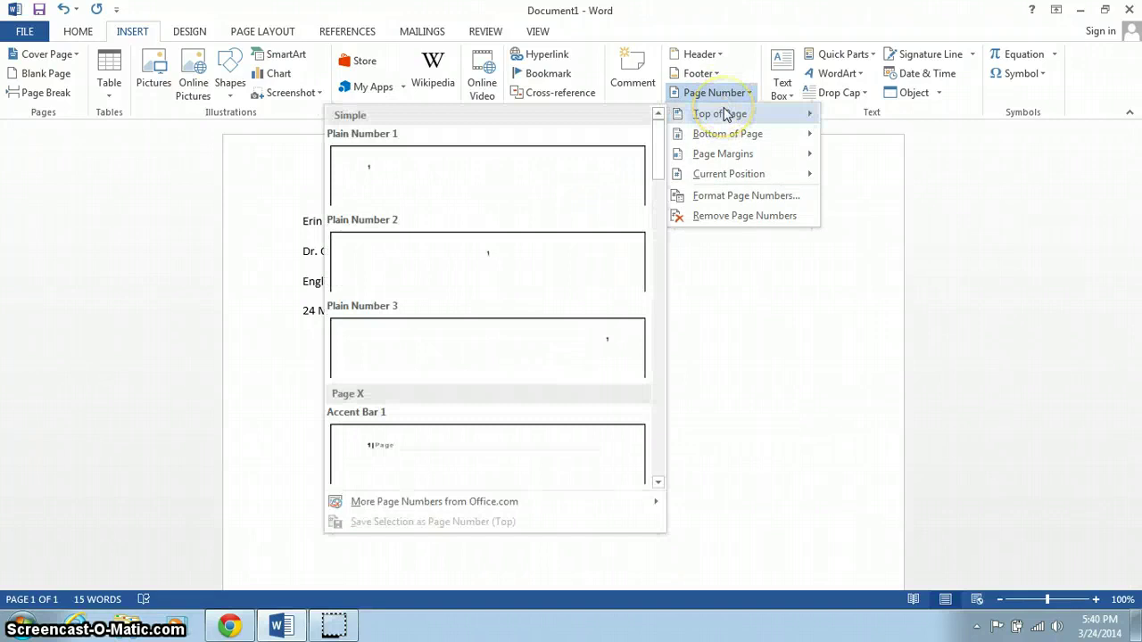
left_click(601, 348)
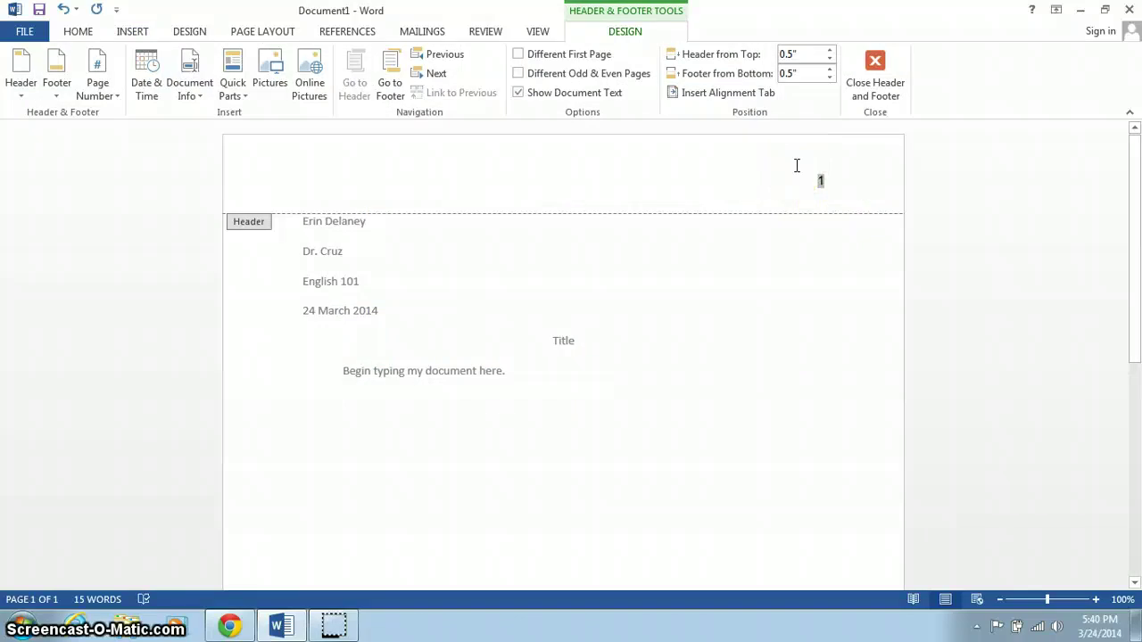
type("Delaney")
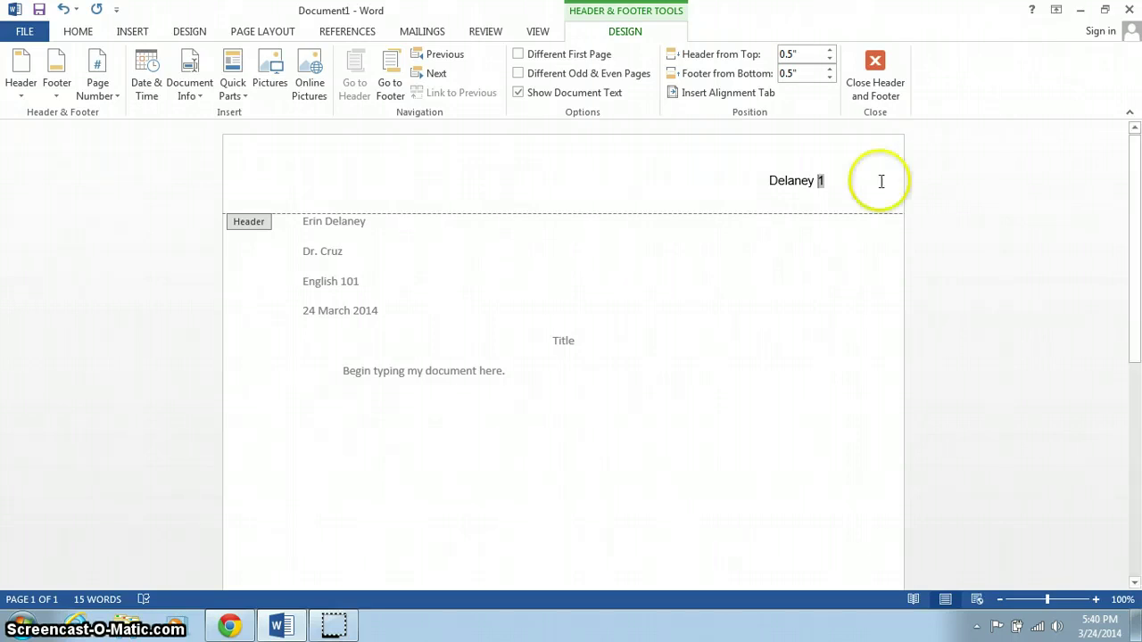
left_click_drag(760, 185, 842, 194)
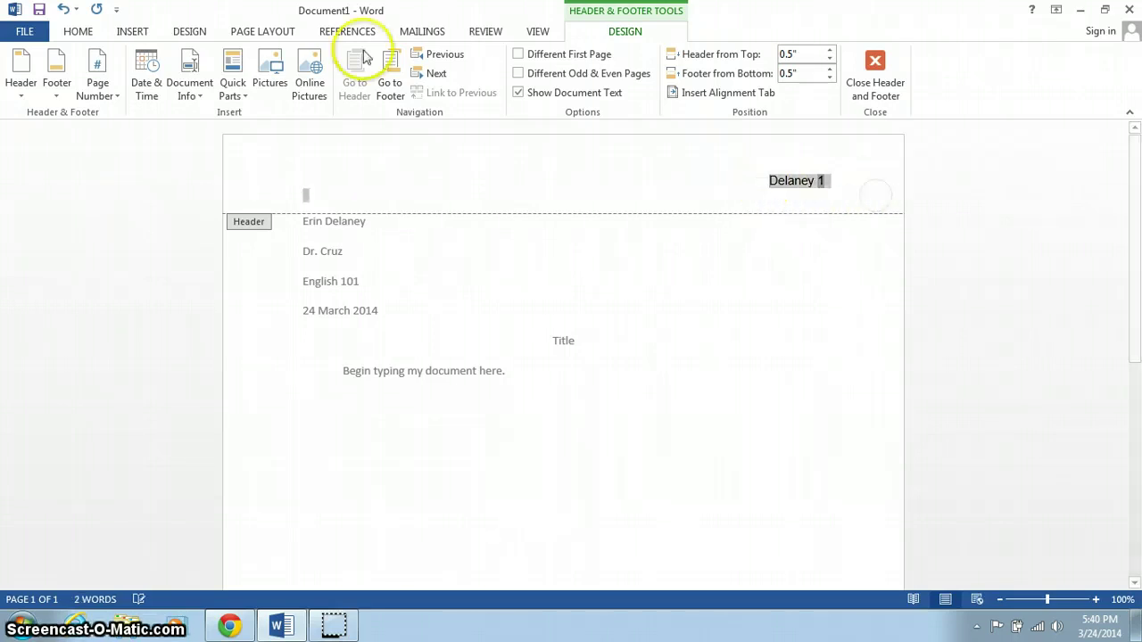
- Format the selected header line in Times New Roman at 12 pt
left_click(79, 32)
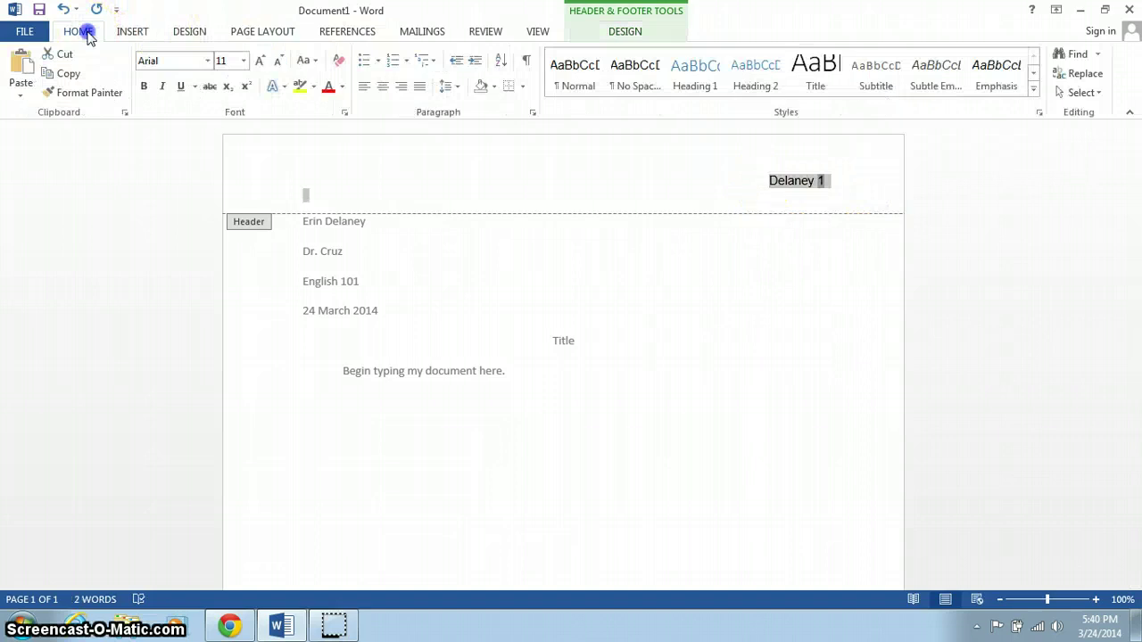
left_click(207, 60)
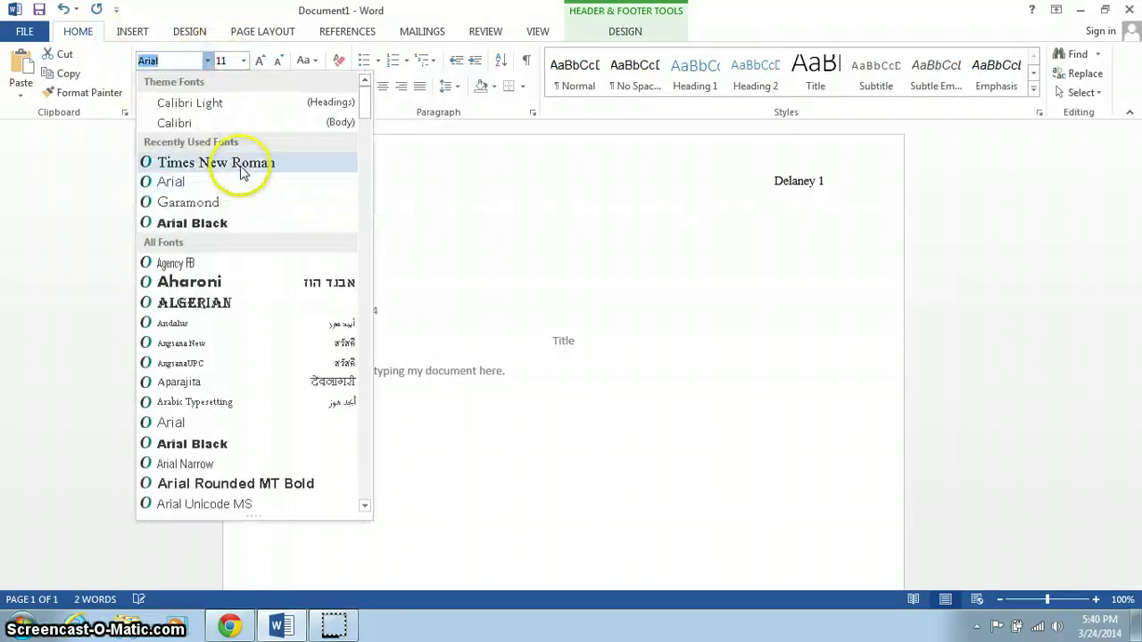
left_click(239, 168)
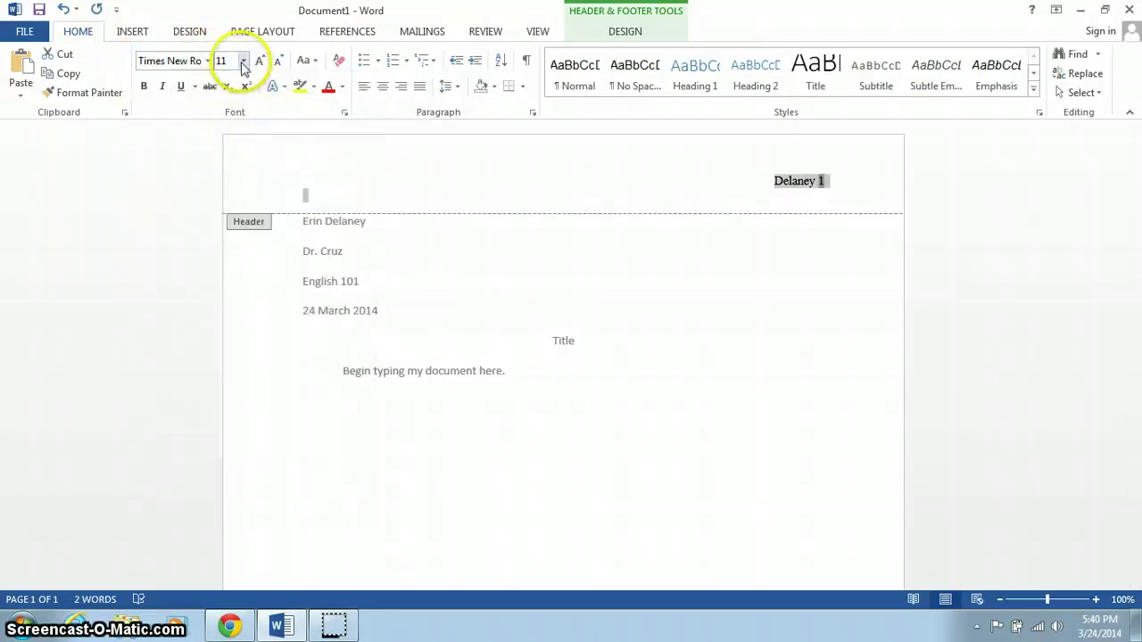
left_click(243, 60)
left_click(224, 144)
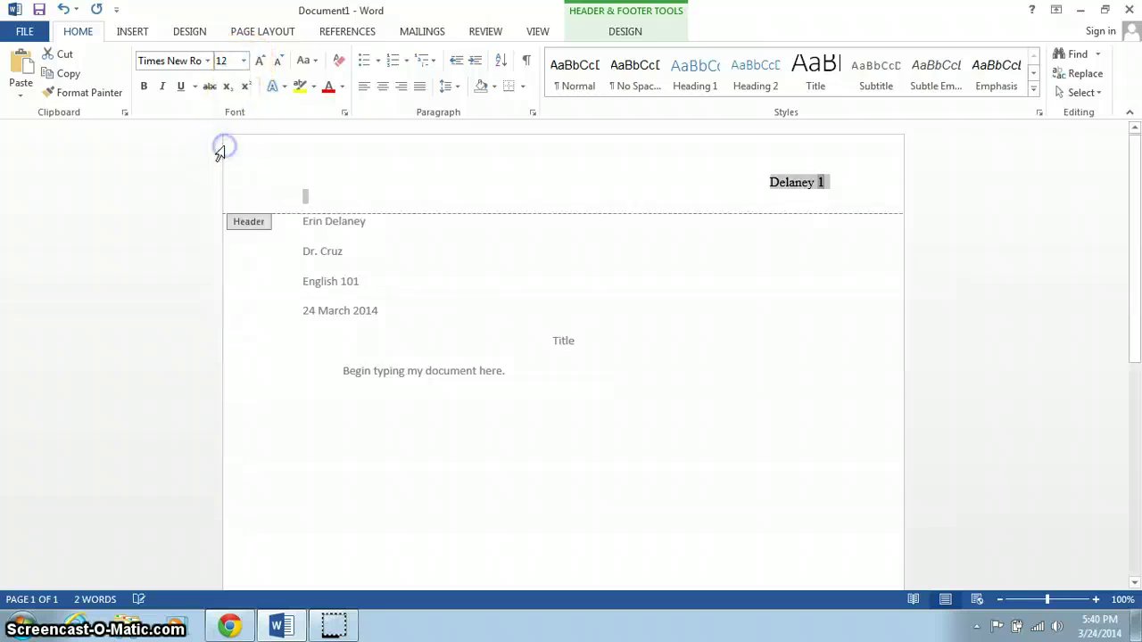
- Leave the header, select all body text and set it to Times New Roman 12 pt
double_click(626, 289)
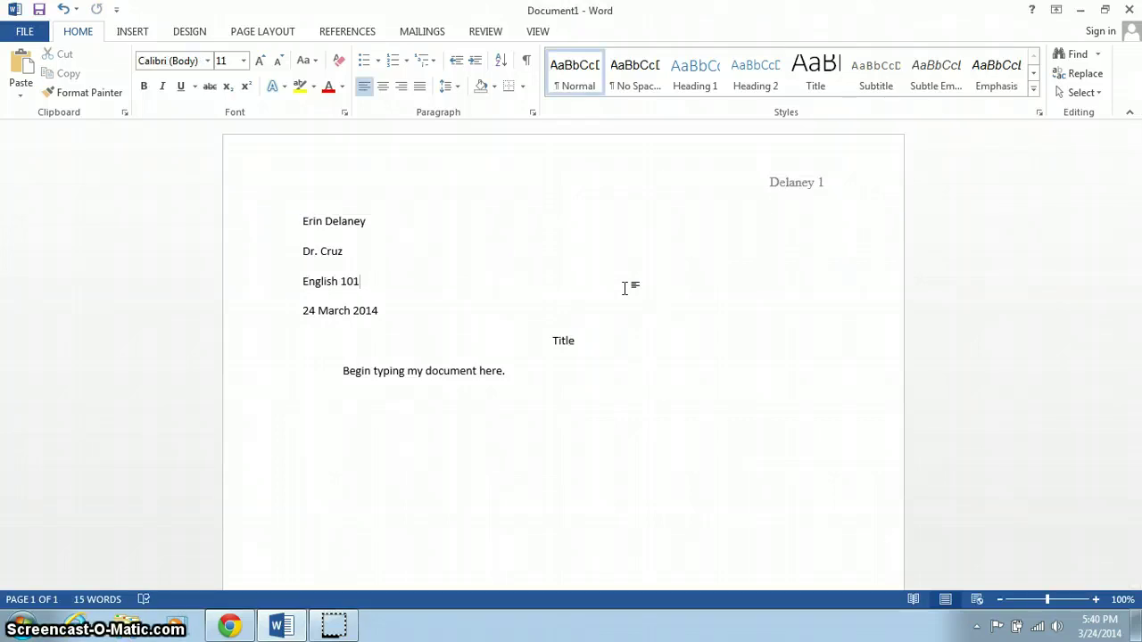
key("ctrl+a")
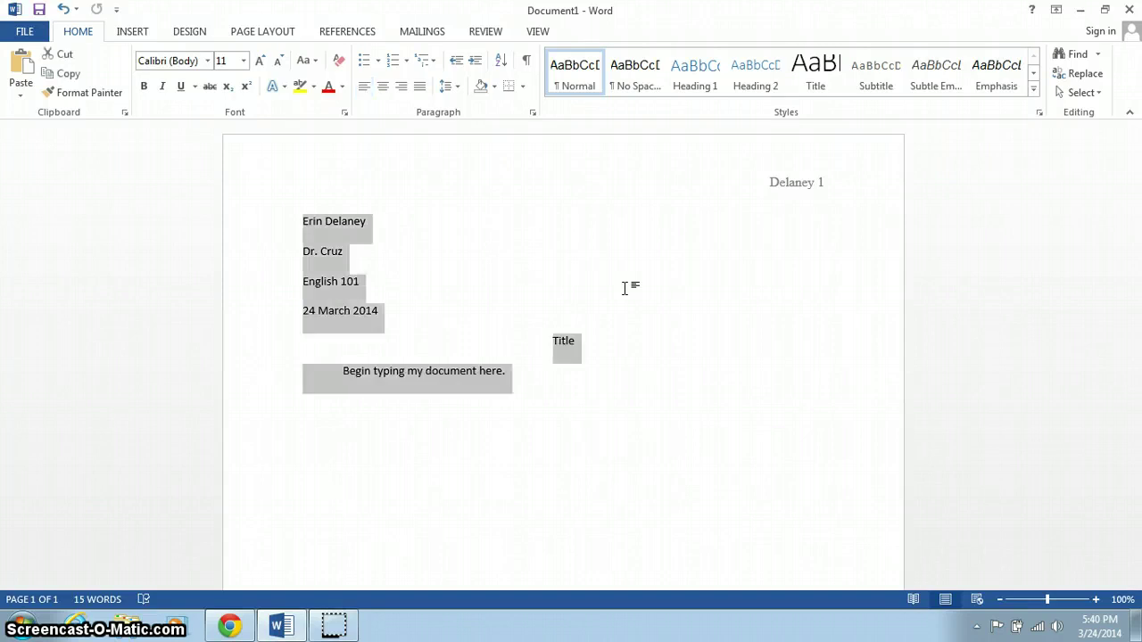
left_click(208, 61)
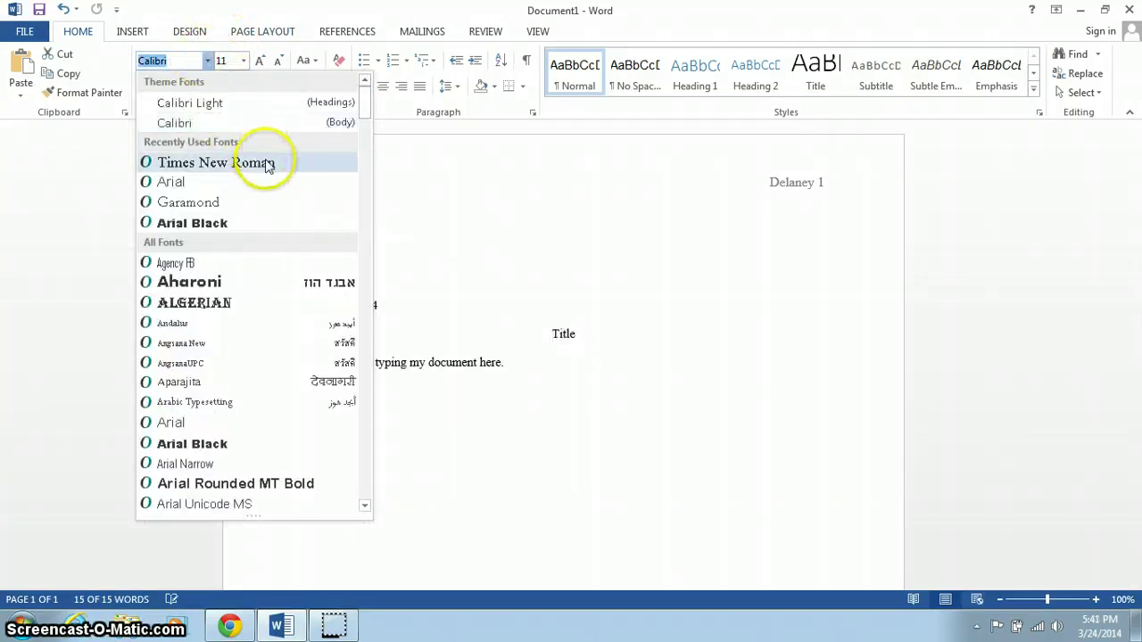
left_click(265, 162)
left_click(242, 61)
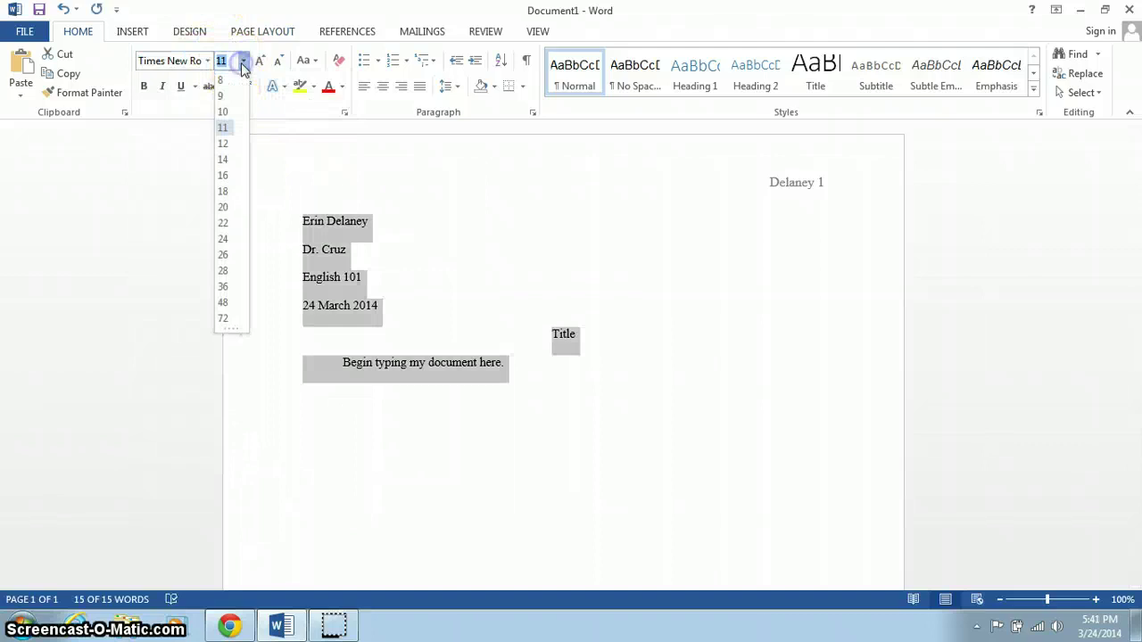
left_click(228, 143)
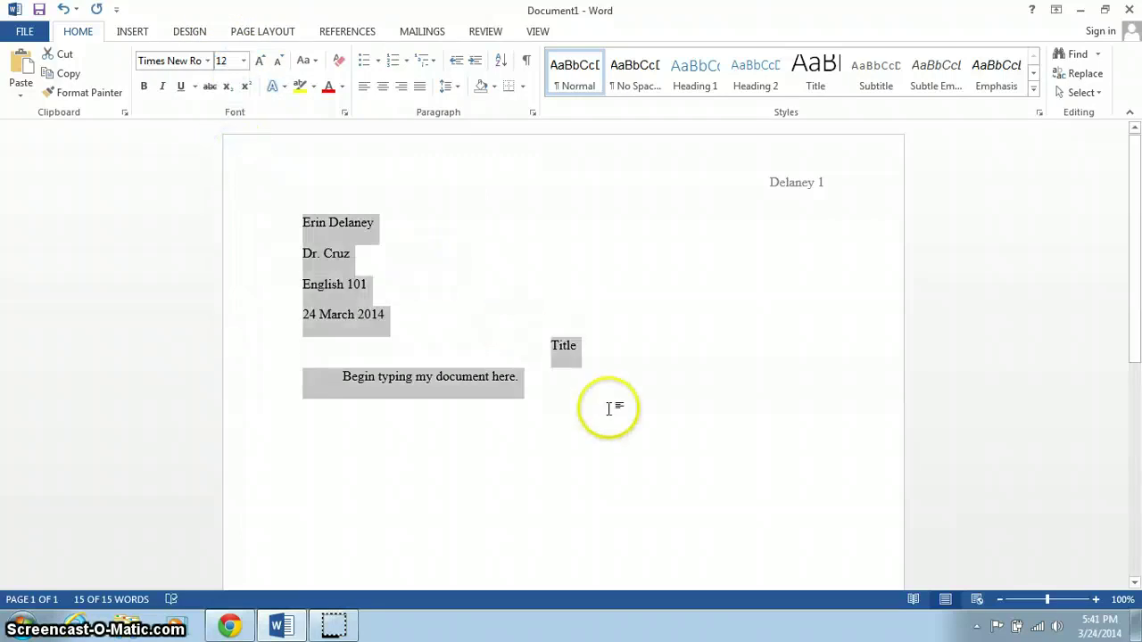
left_click(611, 408)
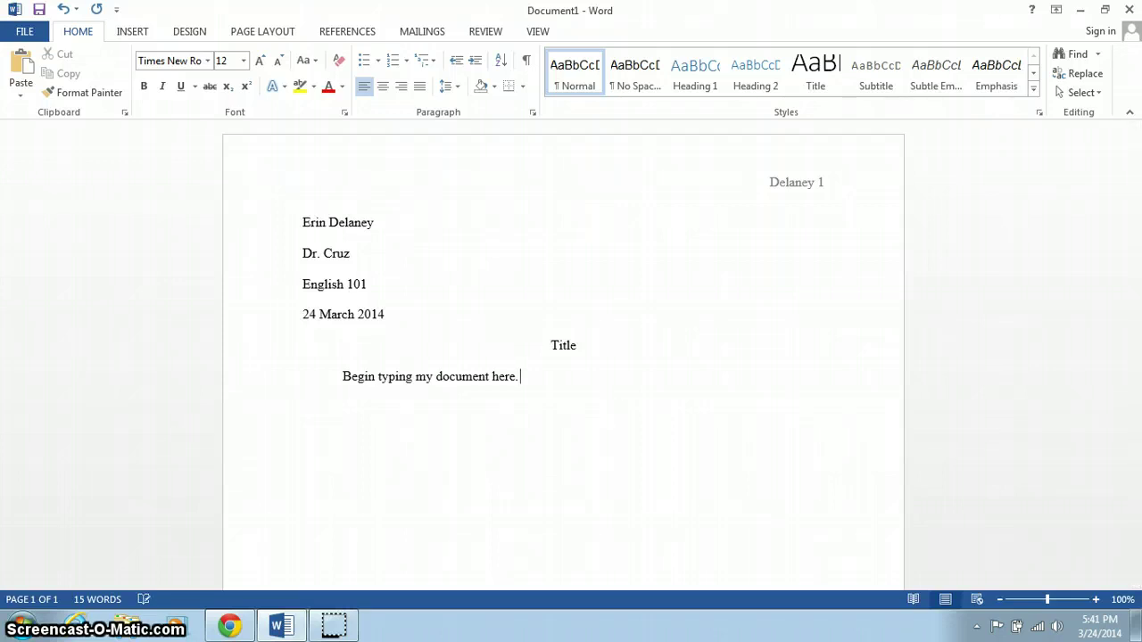
- Add 'Here after the previous sentence.' and start a new paragraph about not needing extra spaces
type("Here after the previous sentence")
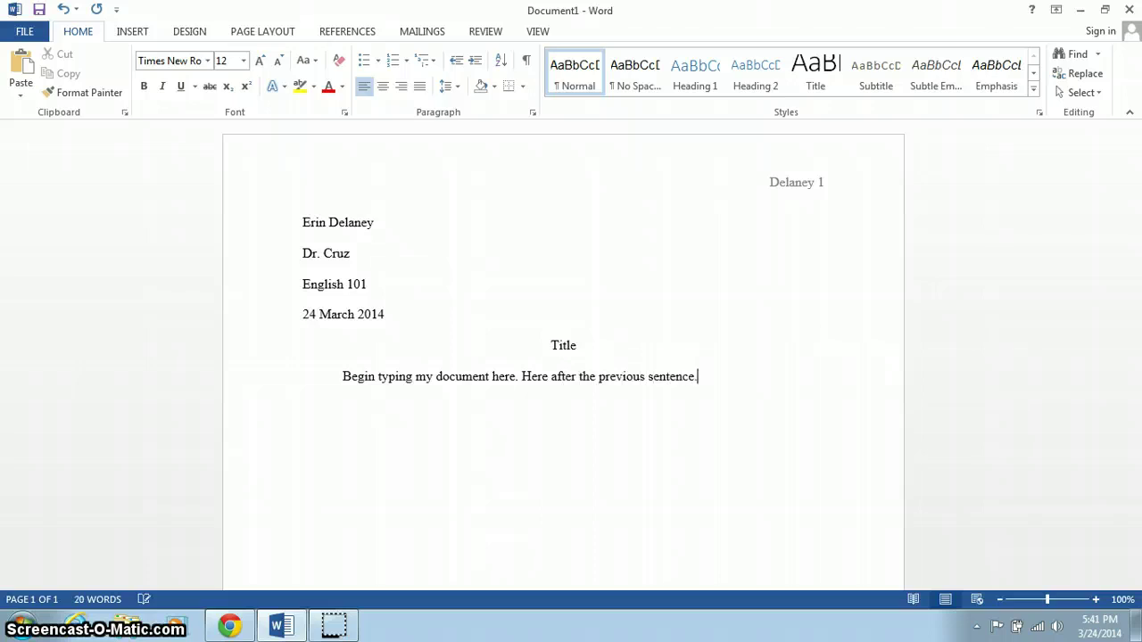
type(".")
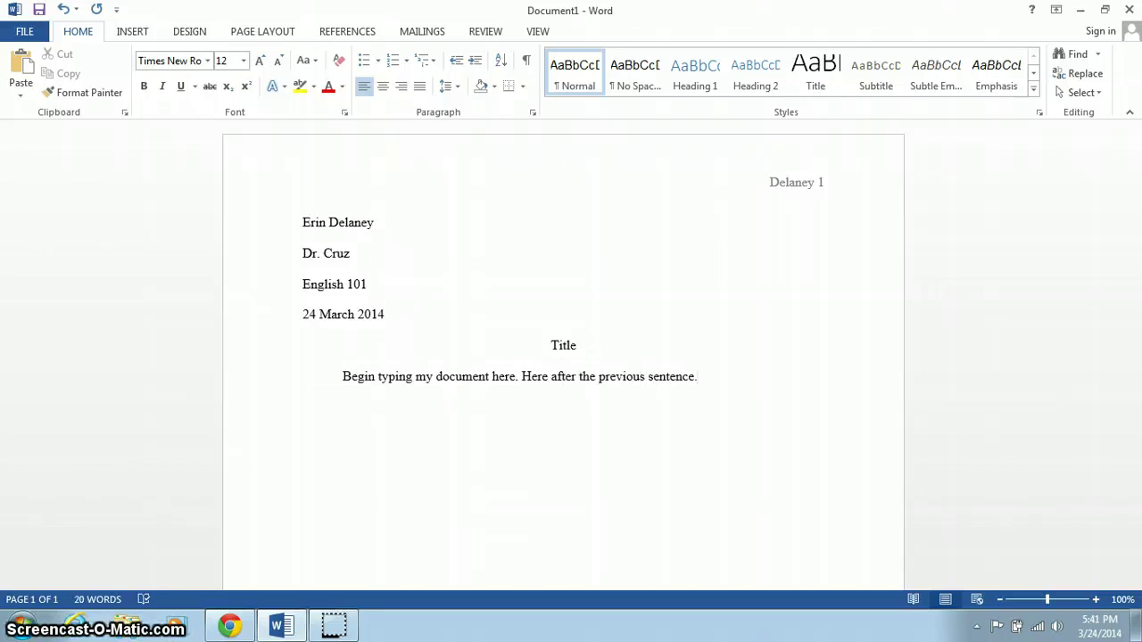
key("Return")
key("BackSpace")
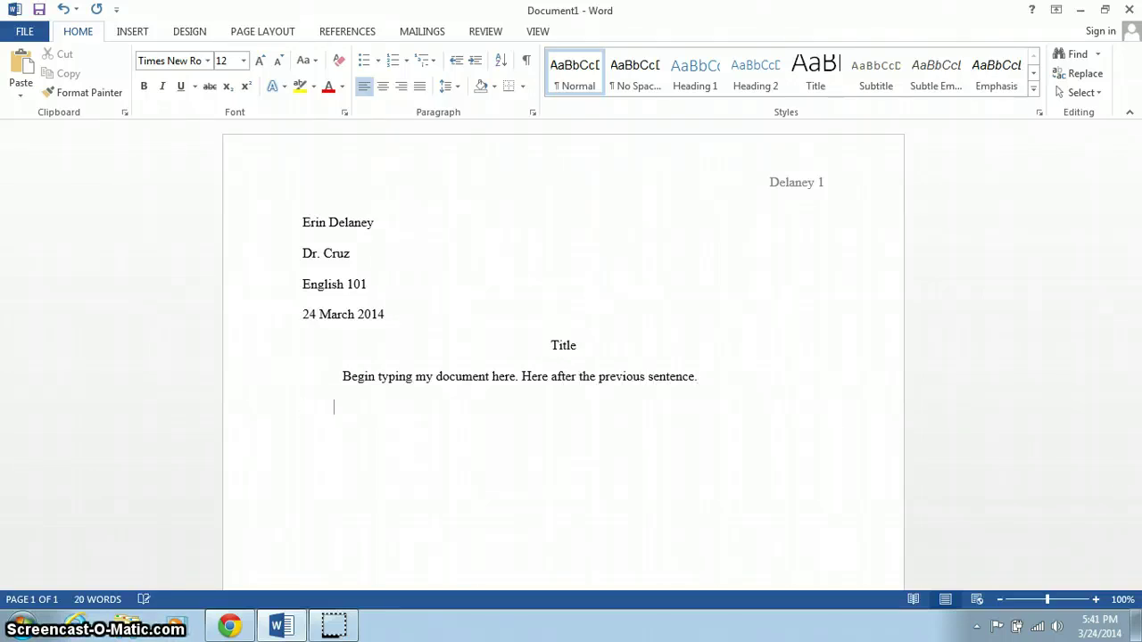
type("Start")
key("BackSpace")
type("new parag")
type("raph")
type(".  There's no need for e")
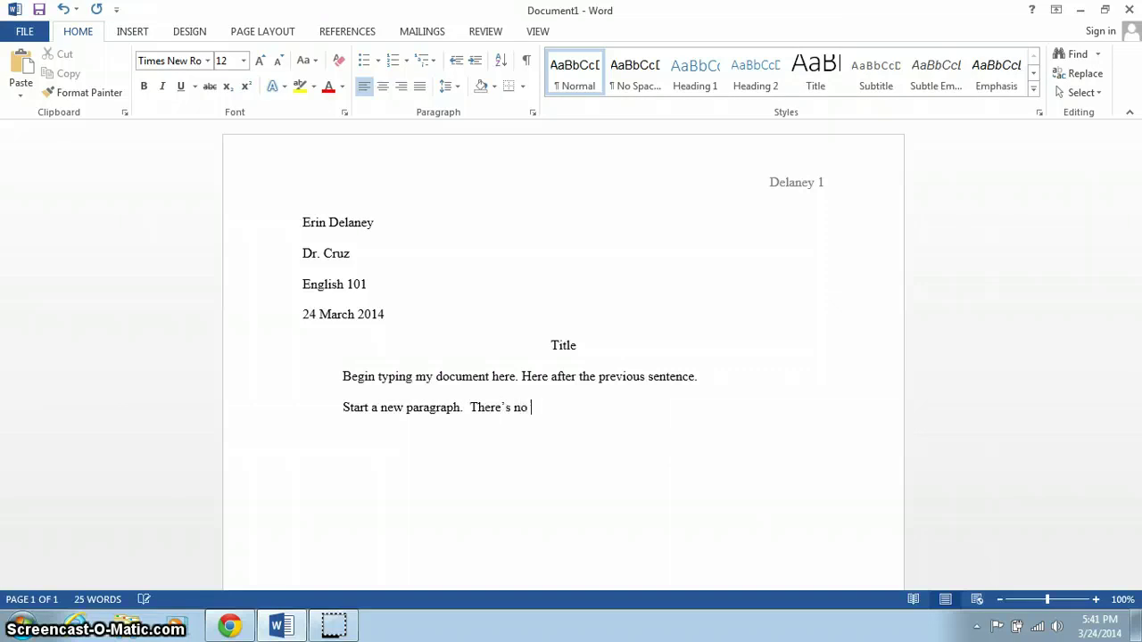
type("xtra spaces between paragraphs.")
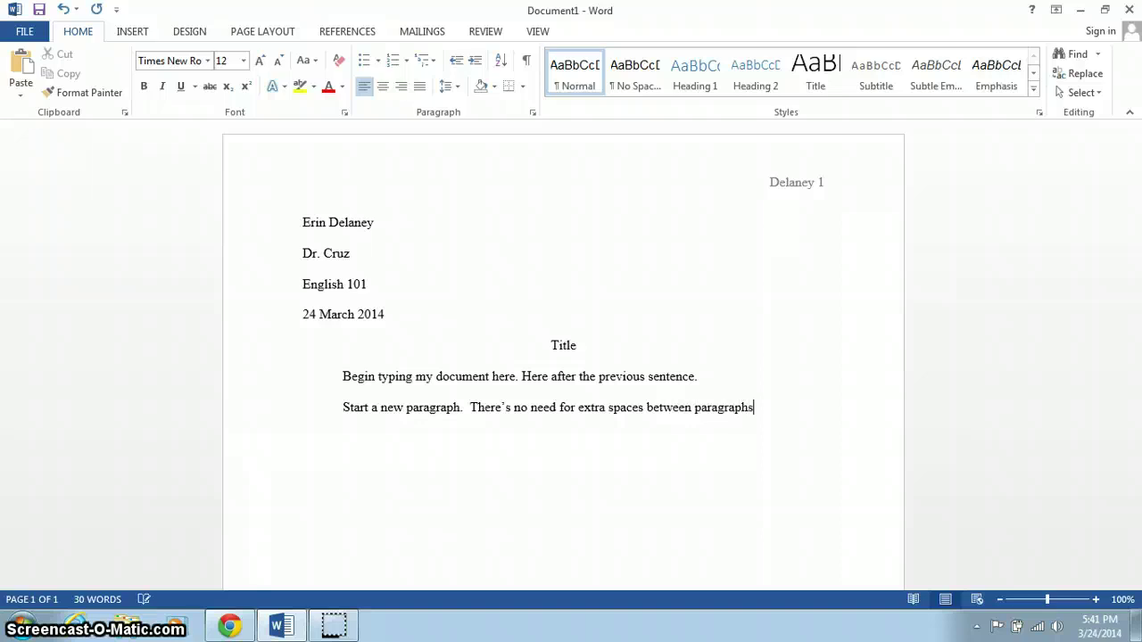